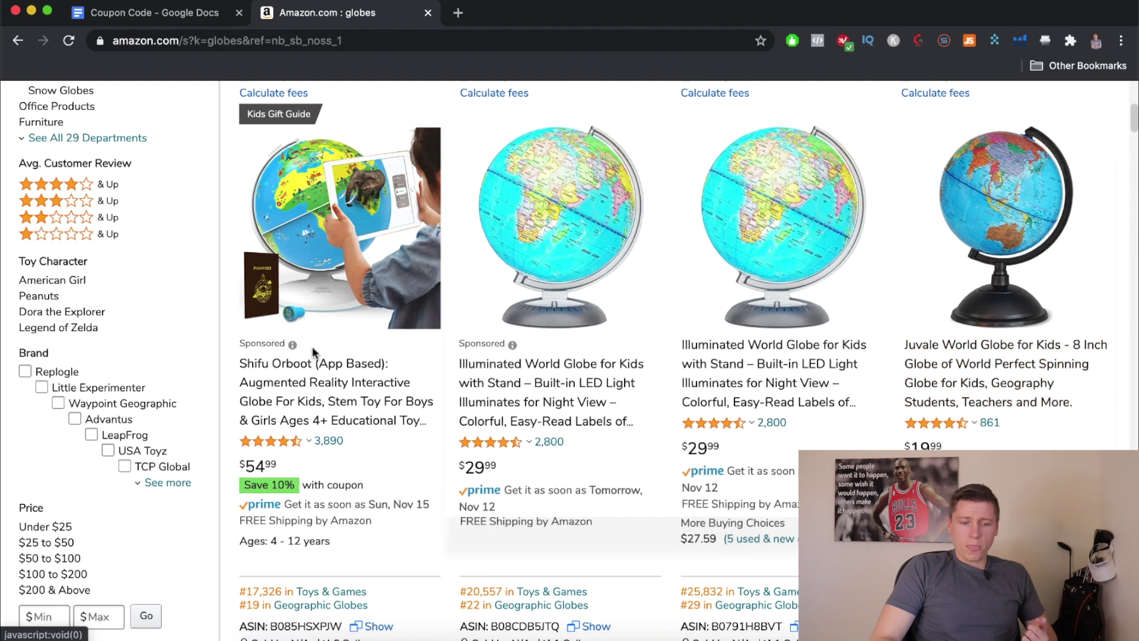
Step: Open the sponsored Shifu Orboot listing from the globes results and examine its price and coupon offer
scroll(257, 396, "down", 3)
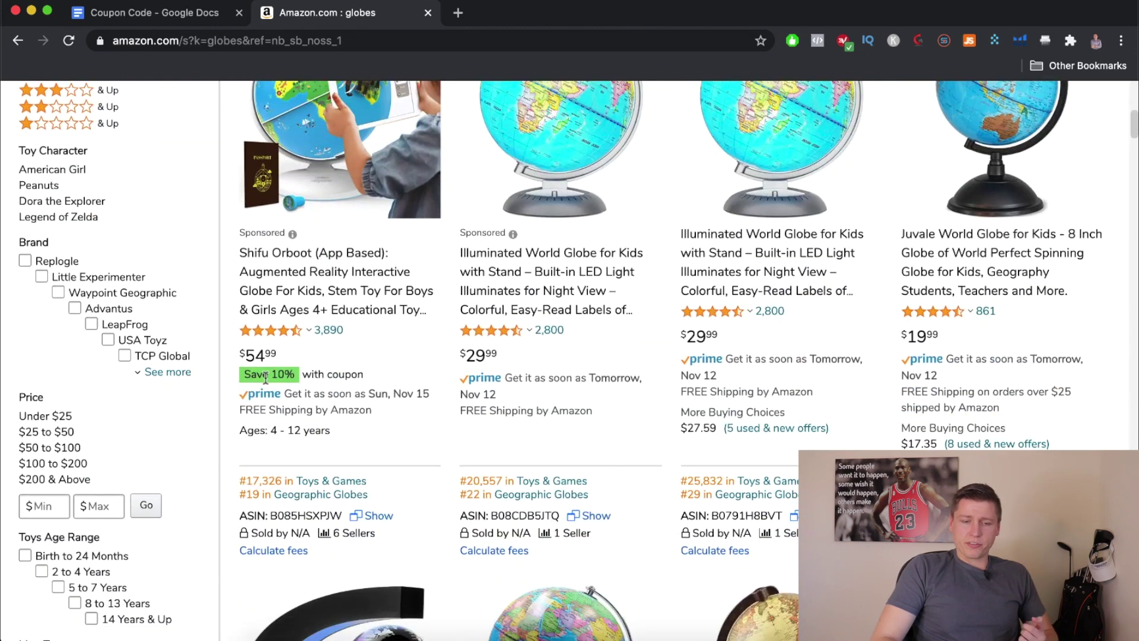
scroll(272, 369, "up", 5)
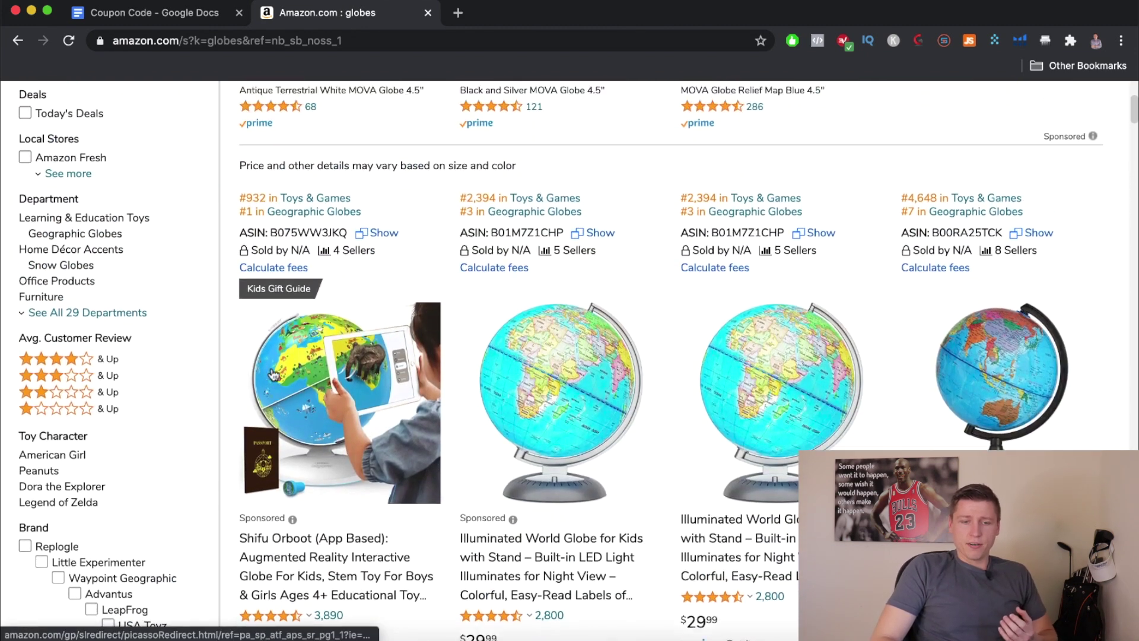
scroll(273, 374, "down", 5)
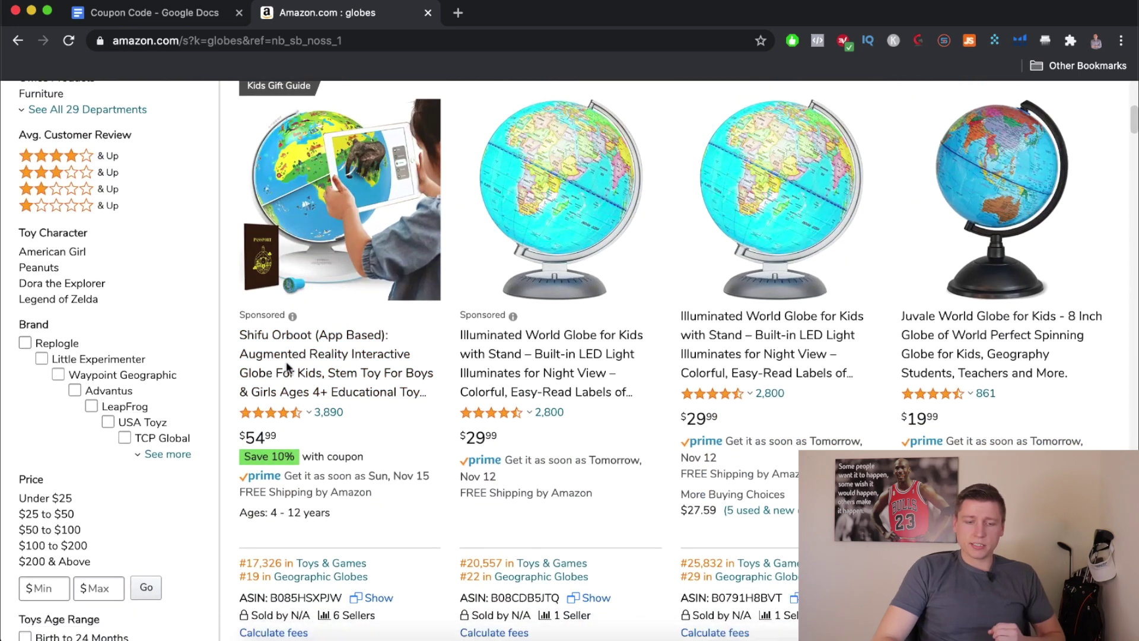
left_click(279, 371)
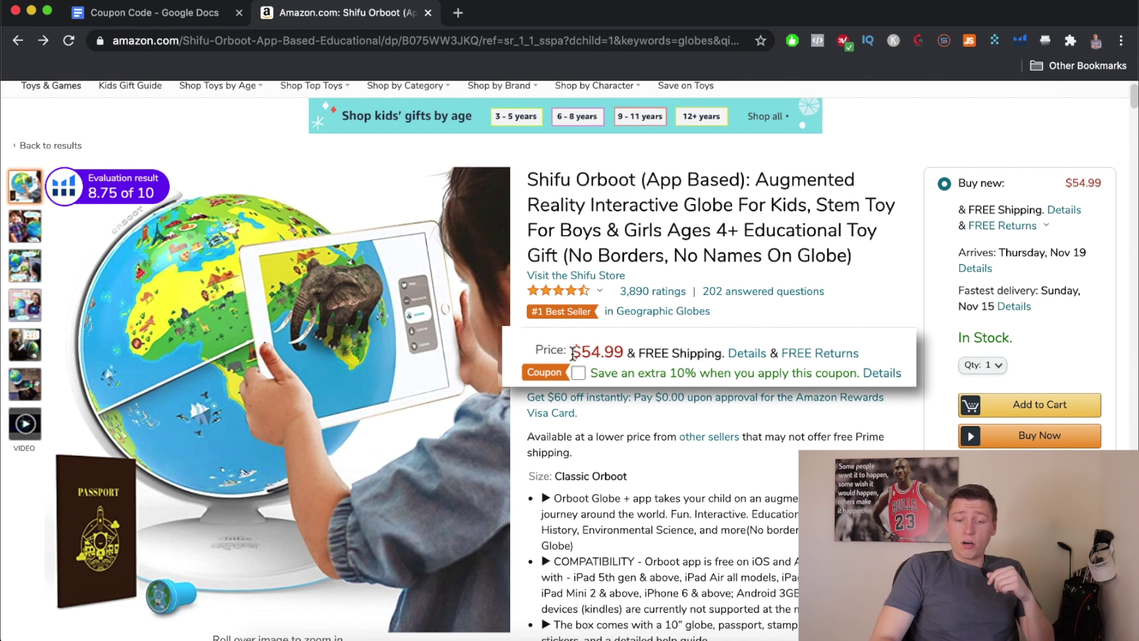
left_click_drag(579, 350, 614, 350)
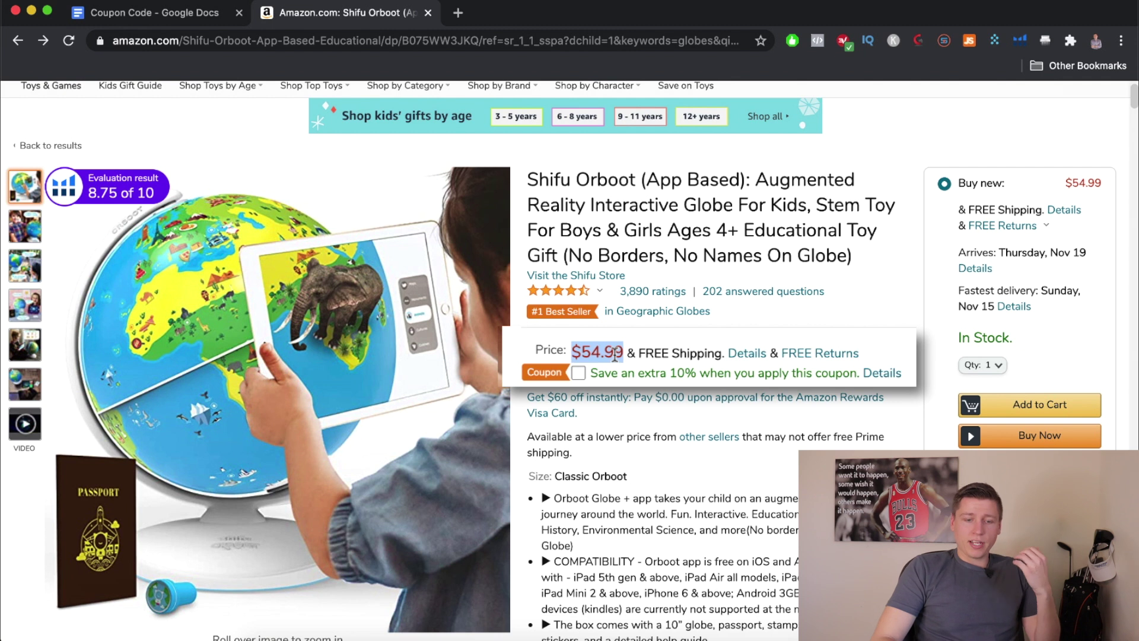
scroll(604, 338, "down", 1)
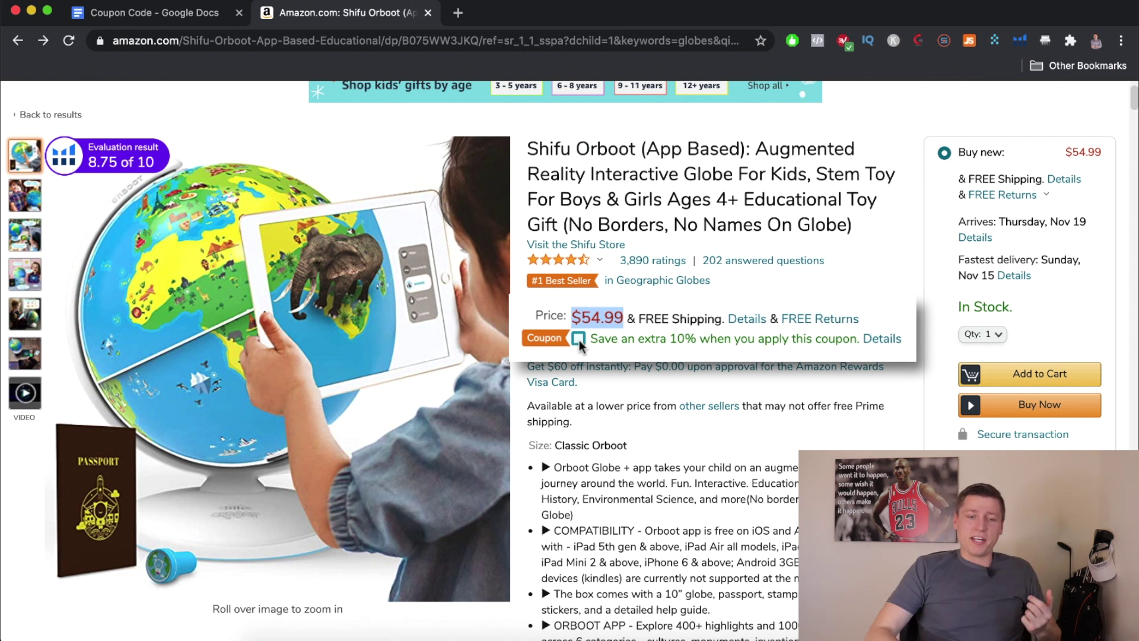
Step: Return to the globes search results and examine how the coupon badge appears on the Shifu Orboot listing
left_click(17, 40)
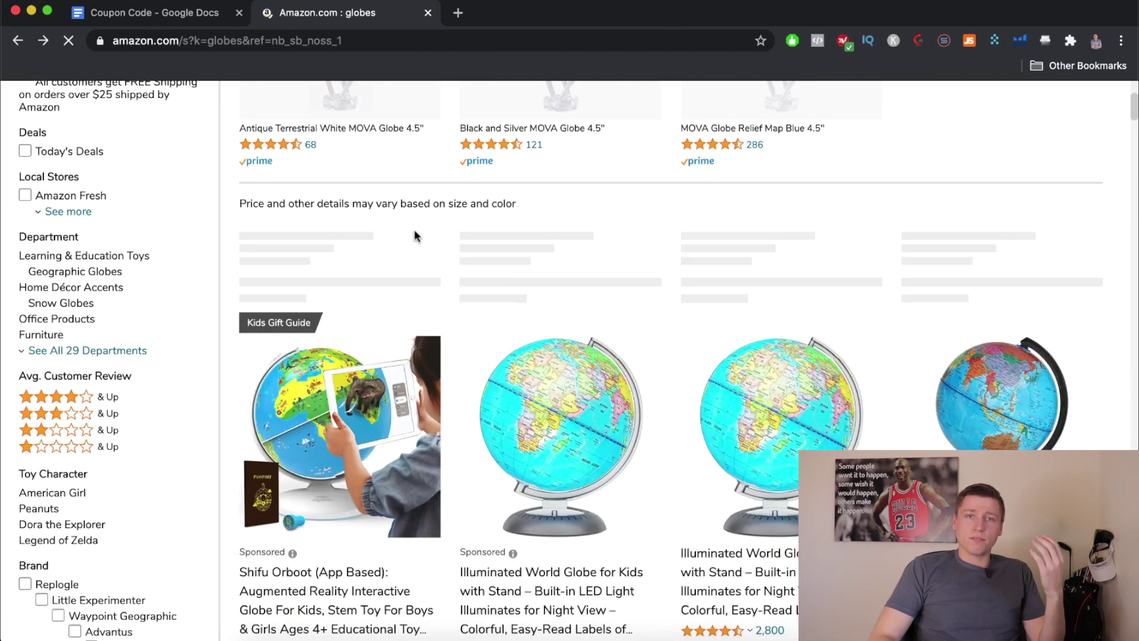
scroll(414, 230, "down", 3)
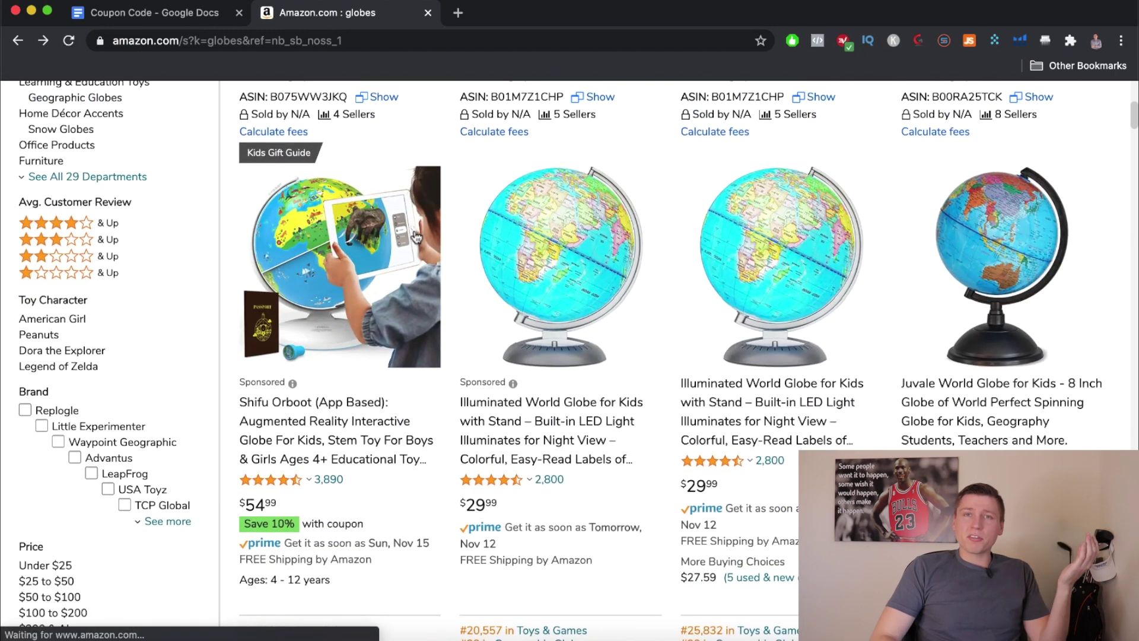
scroll(404, 277, "up", 4)
scroll(403, 277, "up", 4)
scroll(404, 277, "down", 7)
scroll(402, 276, "down", 1)
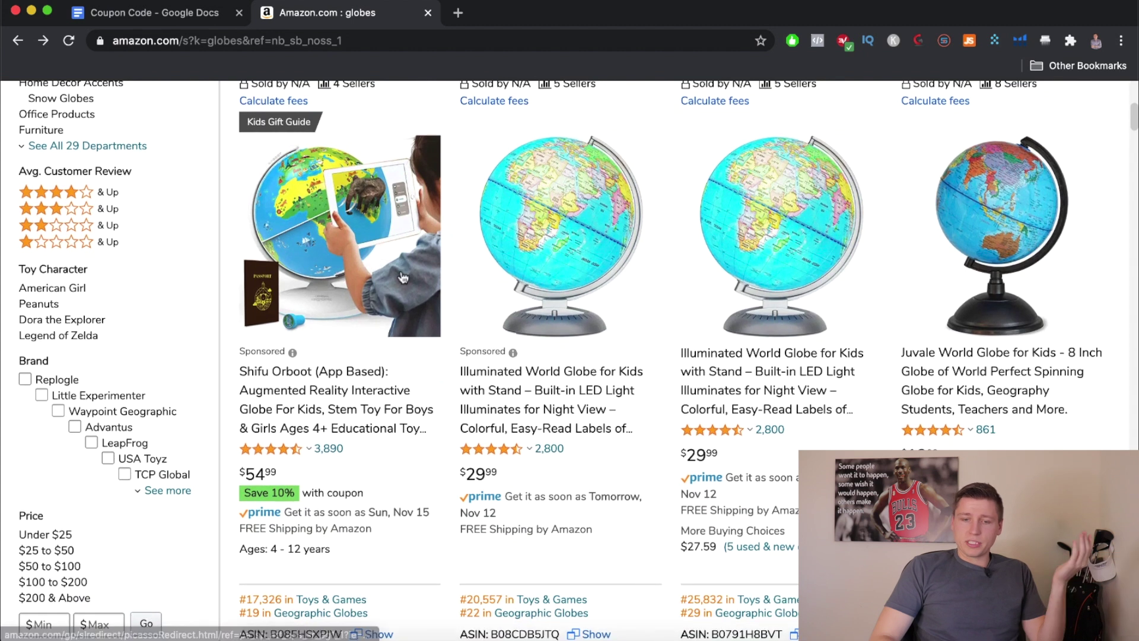
scroll(403, 277, "down", 2)
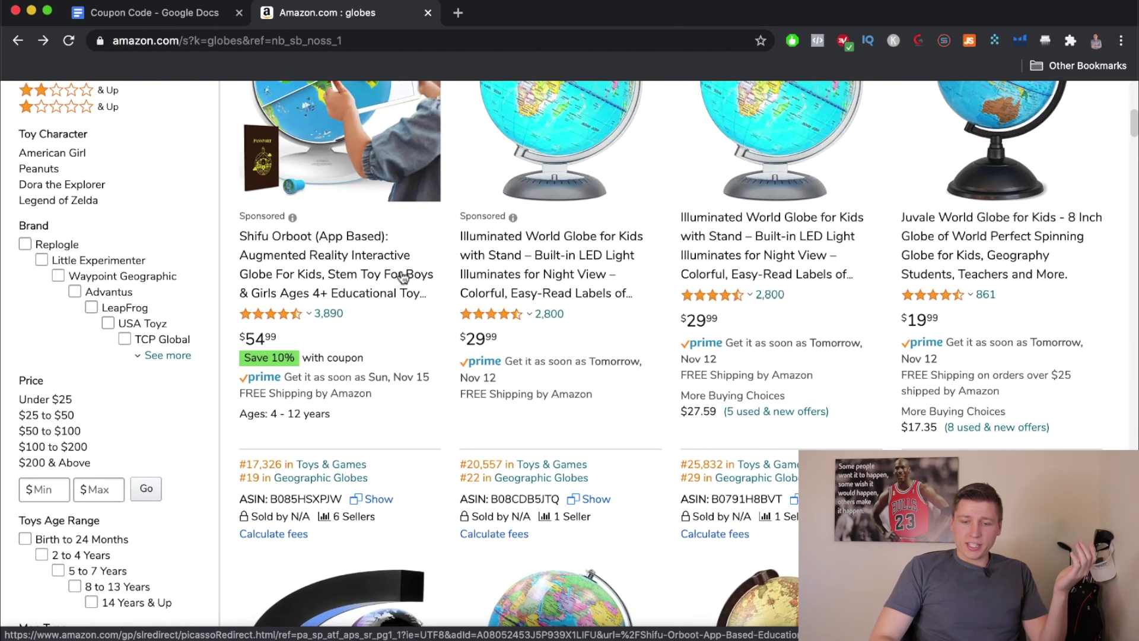
scroll(403, 277, "up", 2)
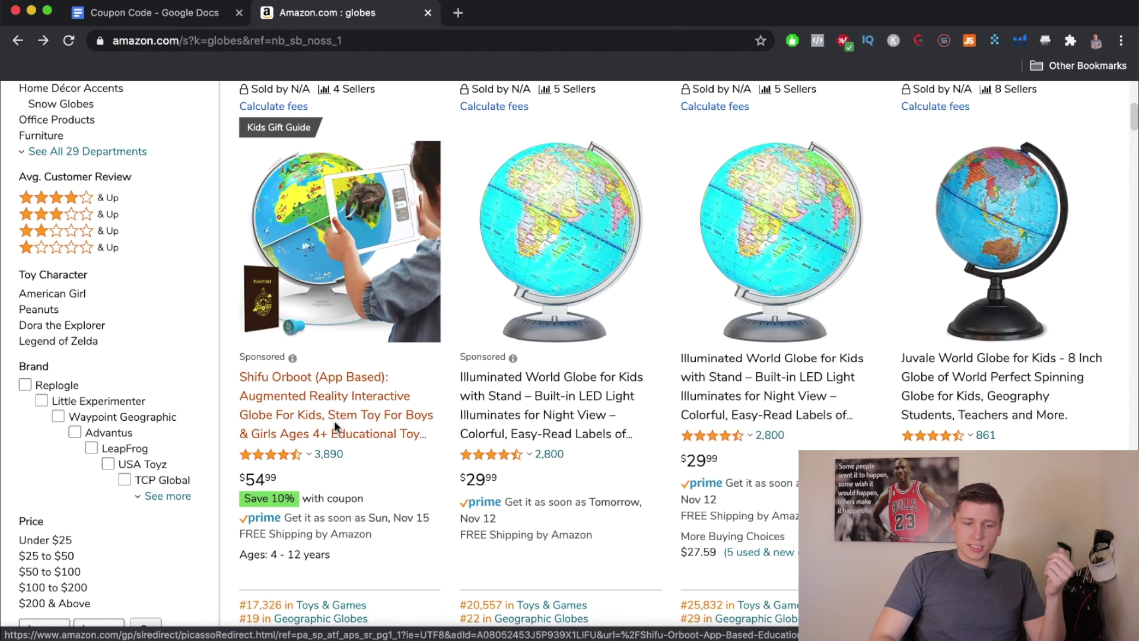
mouse_move(255, 509)
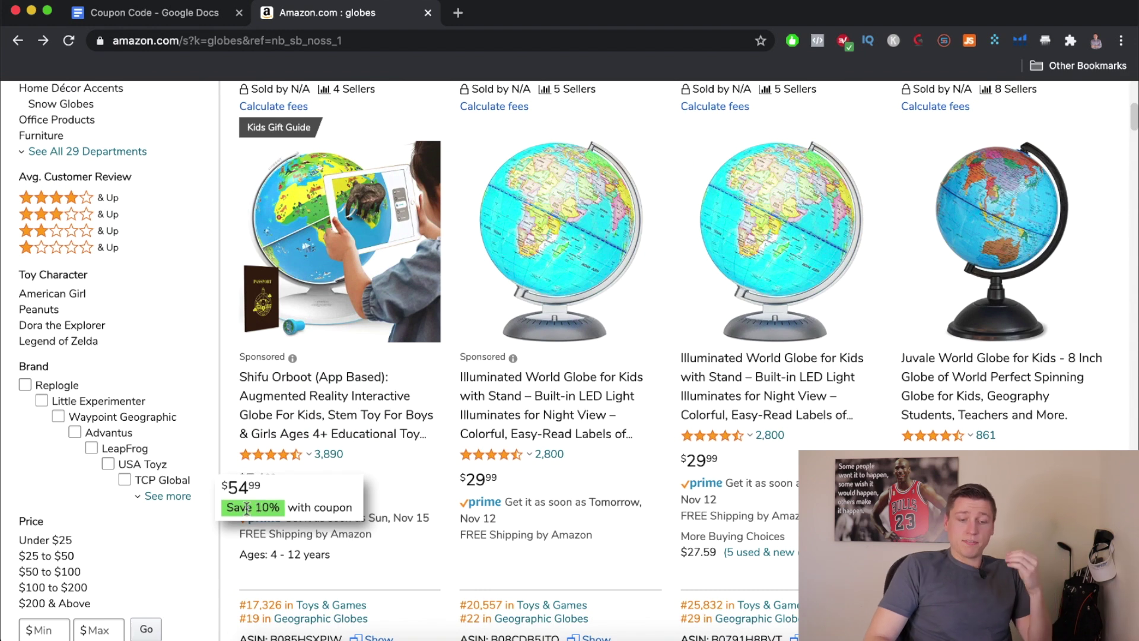
Step: Look through the remaining globe results for other products that show a coupon badge under the price
scroll(359, 454, "down", 12)
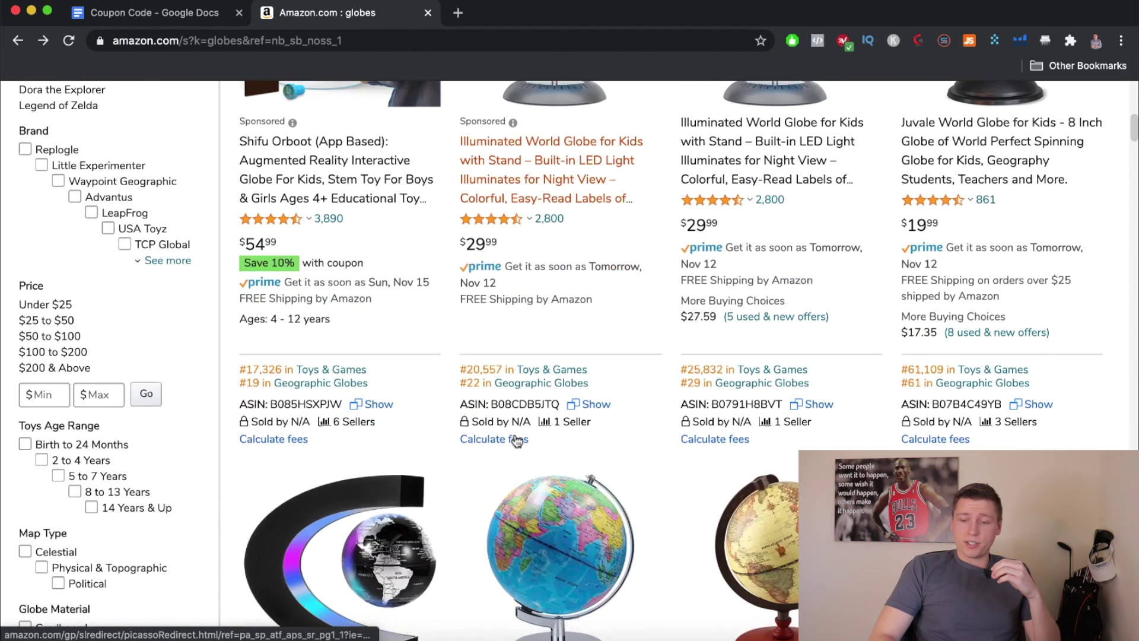
scroll(515, 436, "down", 4)
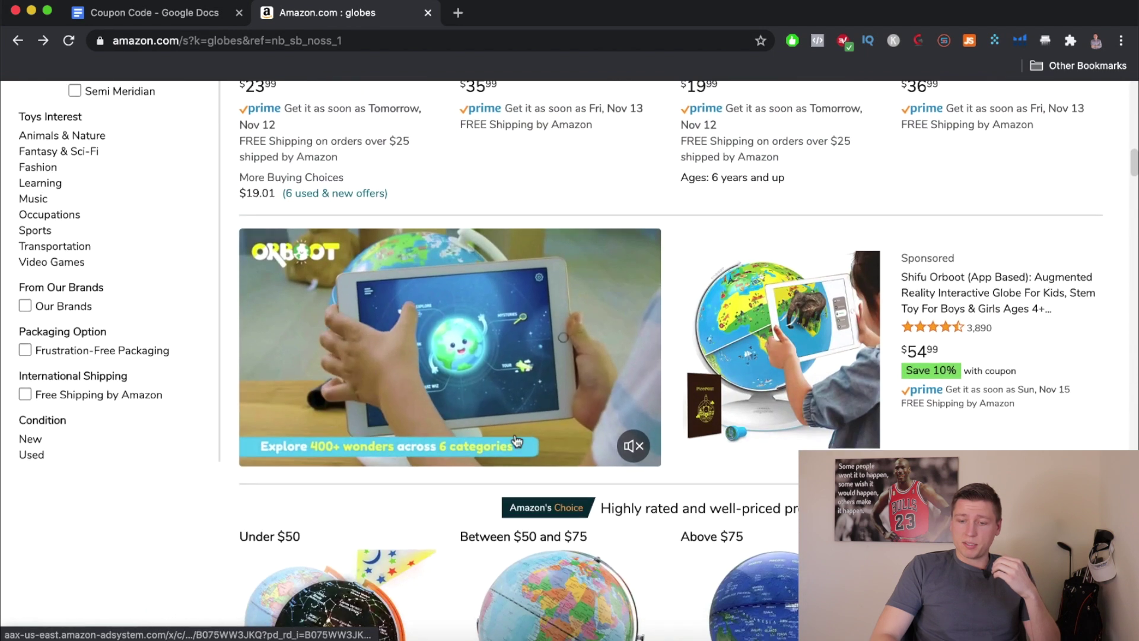
scroll(948, 401, "down", 3)
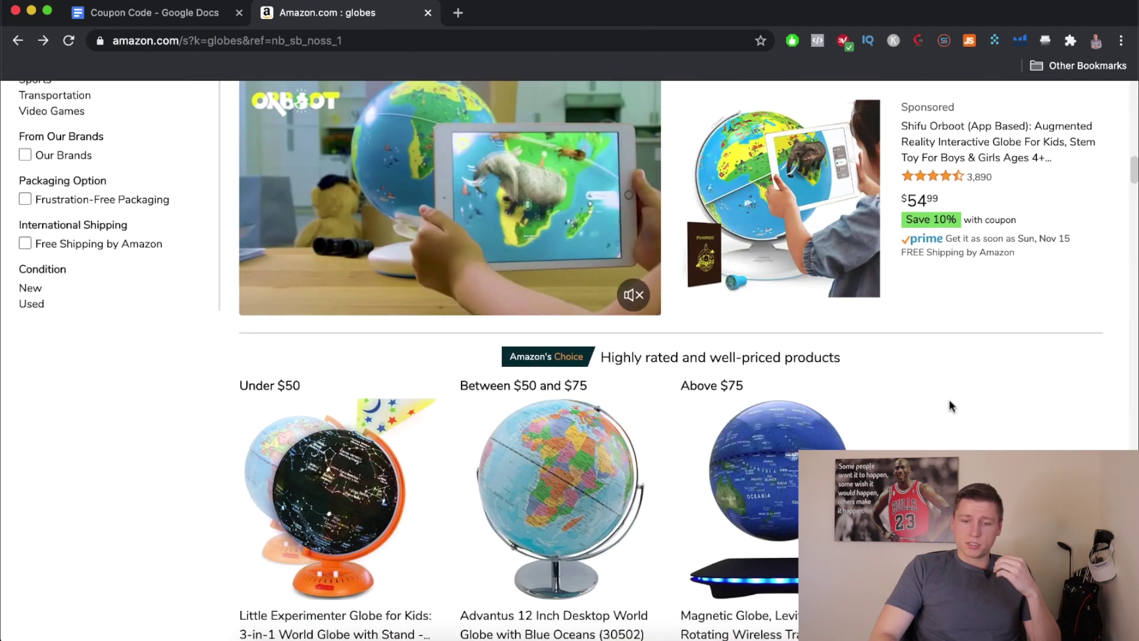
scroll(948, 401, "up", 1)
scroll(857, 398, "down", 3)
scroll(857, 398, "down", 10)
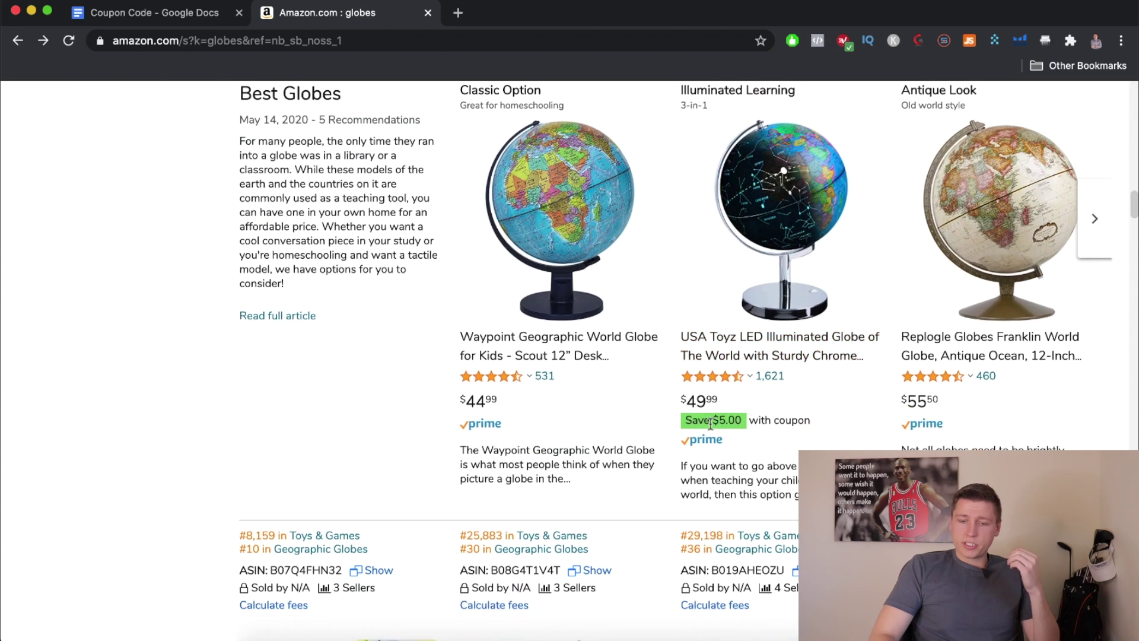
scroll(743, 497, "down", 8)
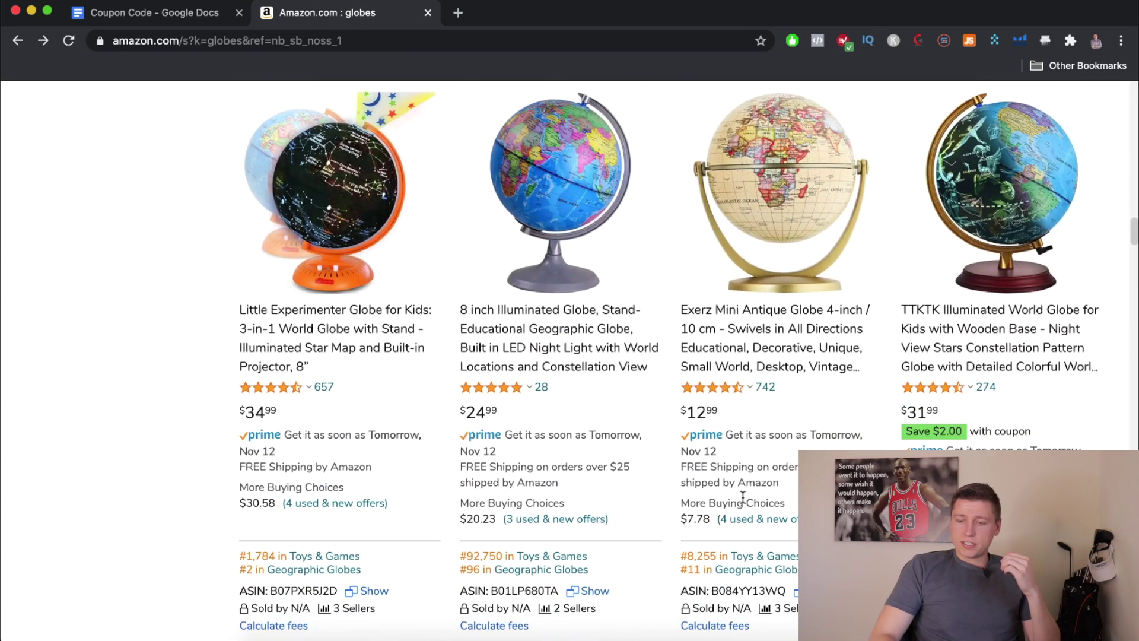
scroll(943, 416, "down", 2)
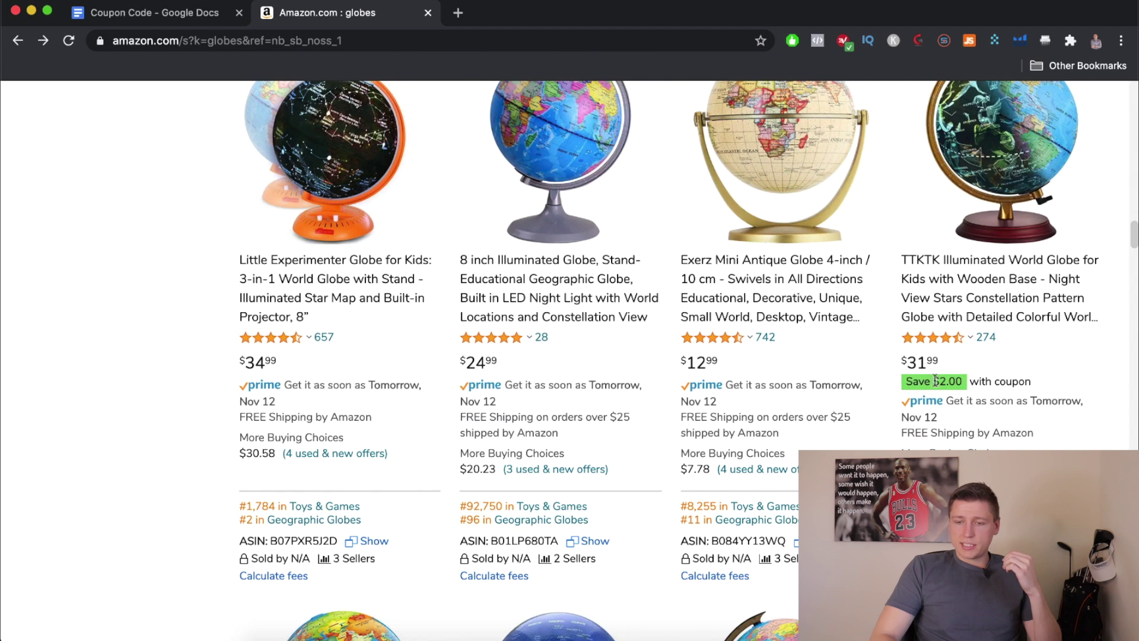
scroll(968, 374, "down", 6)
scroll(620, 474, "down", 3)
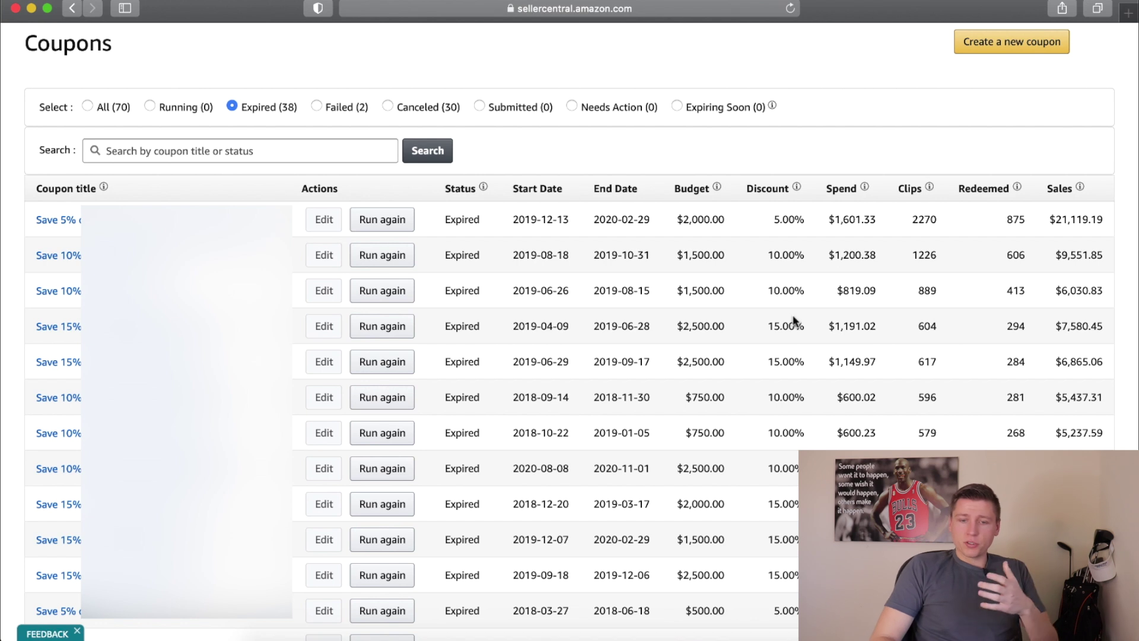
Step: In Seller Central's expired coupons list, review the sales figures of the first six coupons
scroll(711, 276, "up", 2)
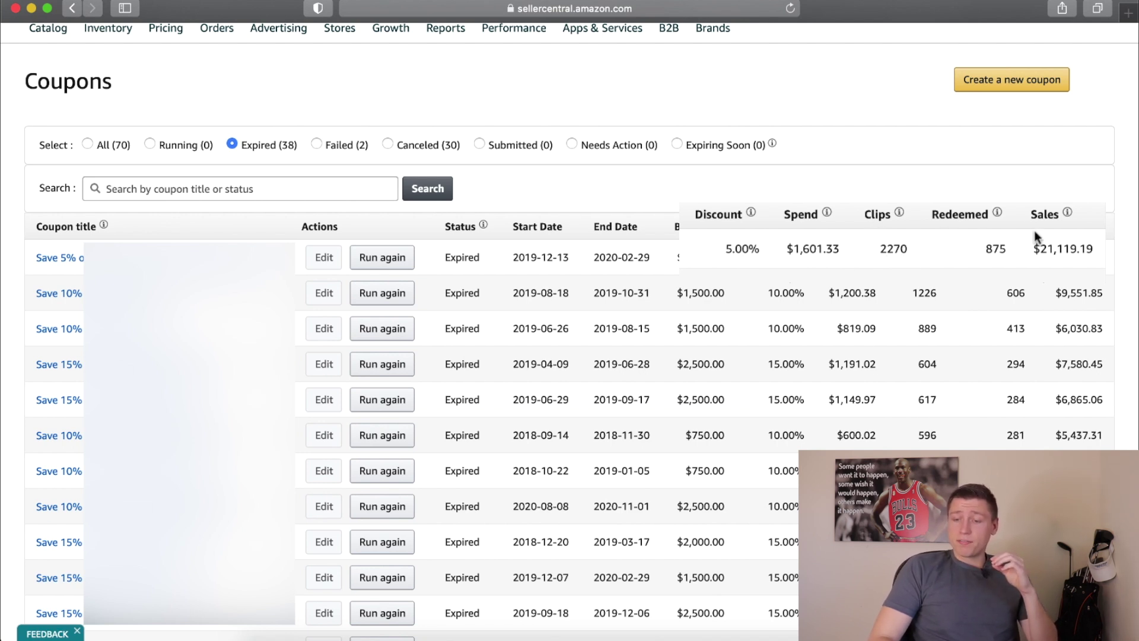
left_click_drag(1034, 251, 1060, 252)
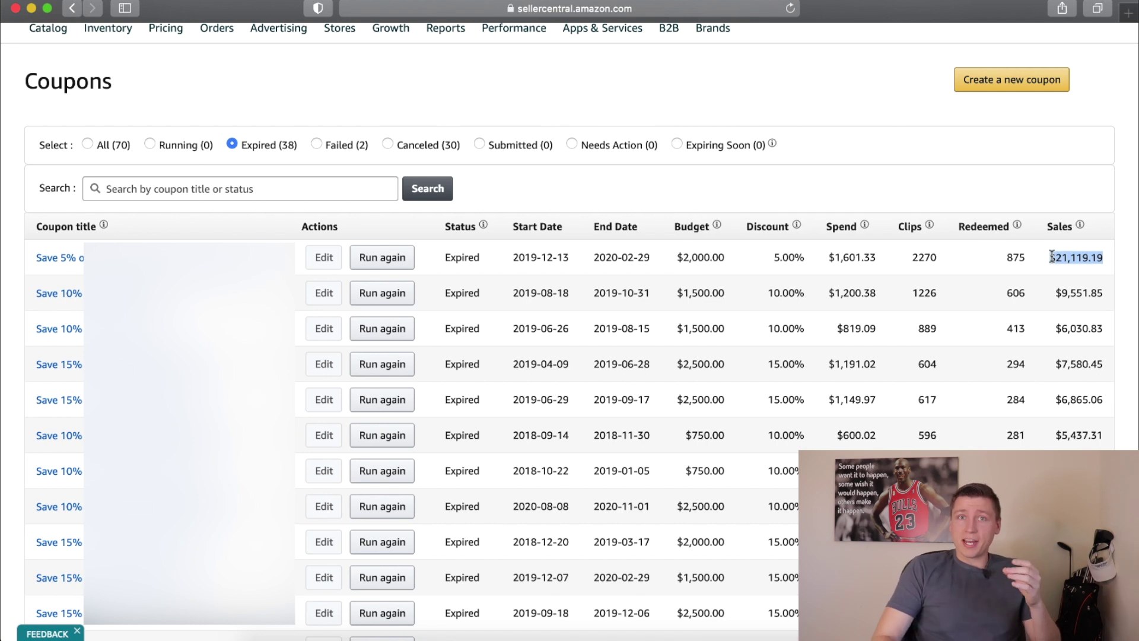
left_click_drag(1055, 293, 1093, 292)
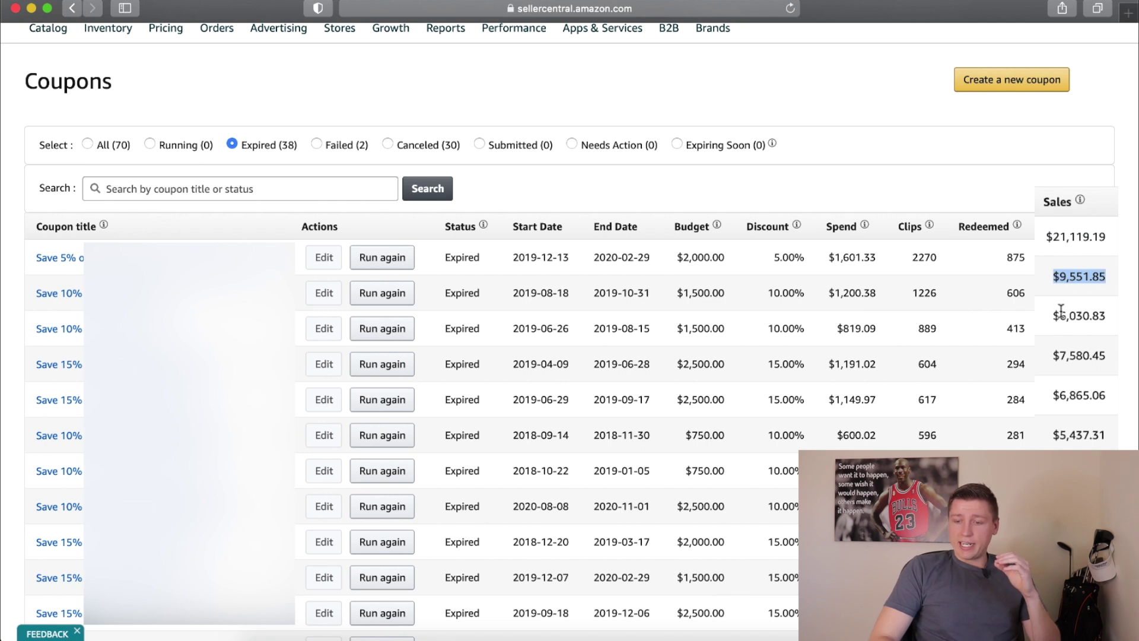
left_click_drag(1054, 316, 1106, 315)
left_click_drag(1053, 358, 1115, 362)
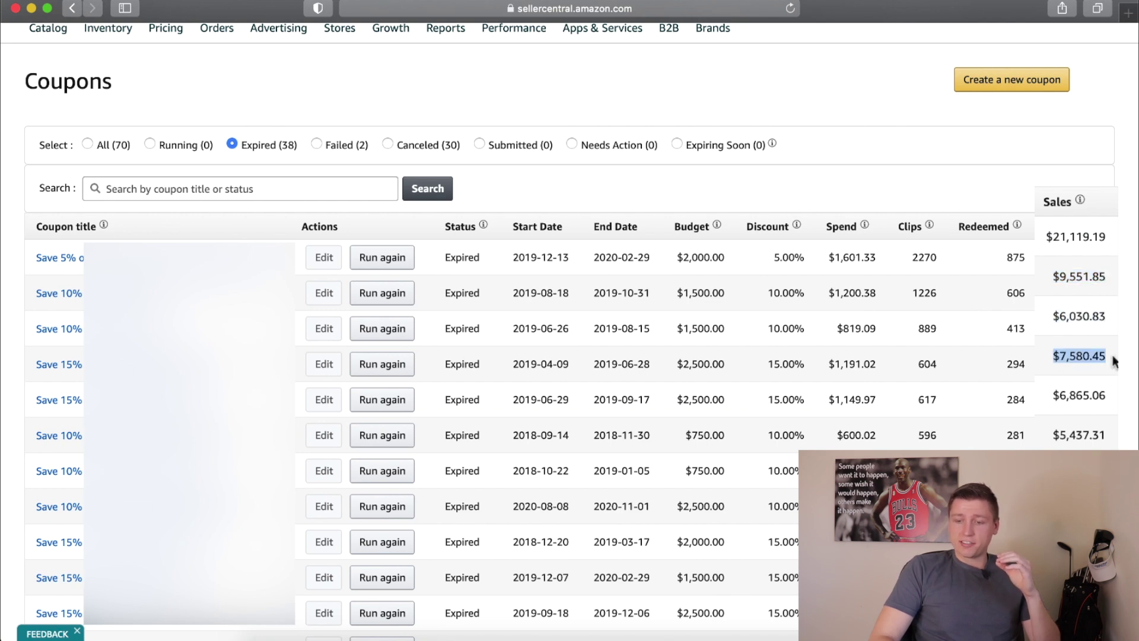
left_click_drag(1051, 398, 1102, 395)
left_click_drag(1052, 437, 1079, 437)
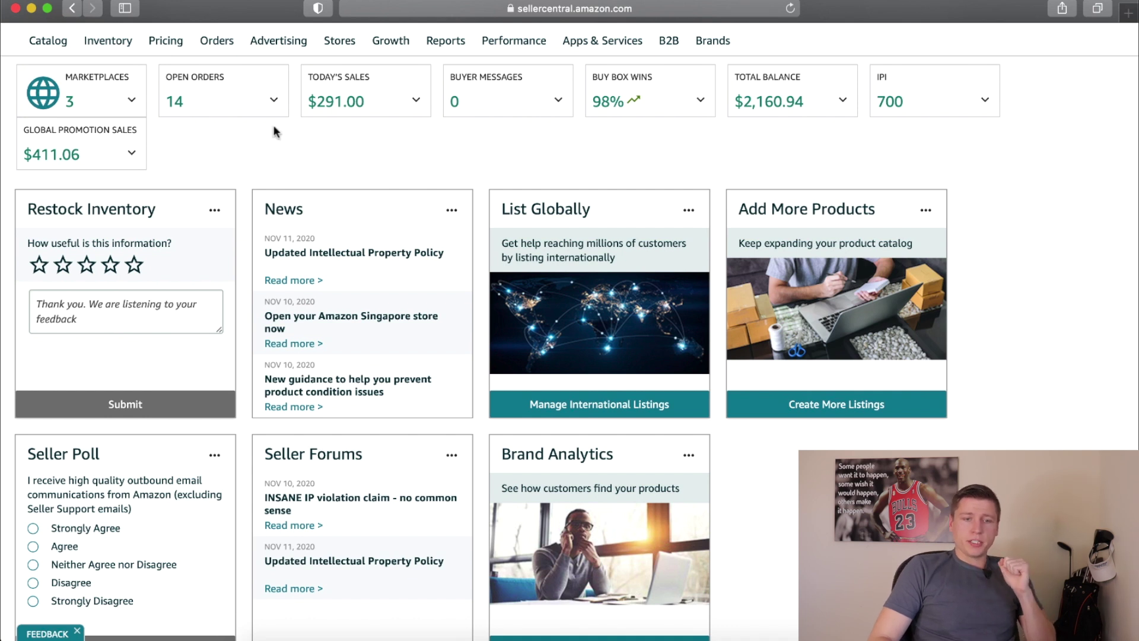
Step: Go to the Coupons page in Seller Central and start creating a new coupon
mouse_move(269, 39)
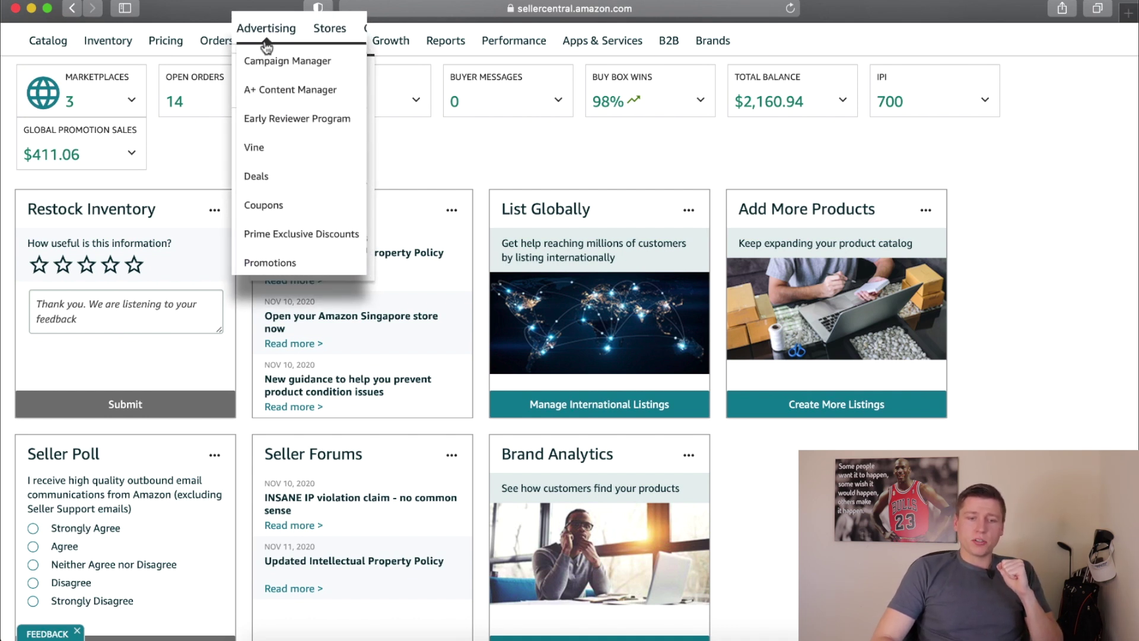
left_click(284, 207)
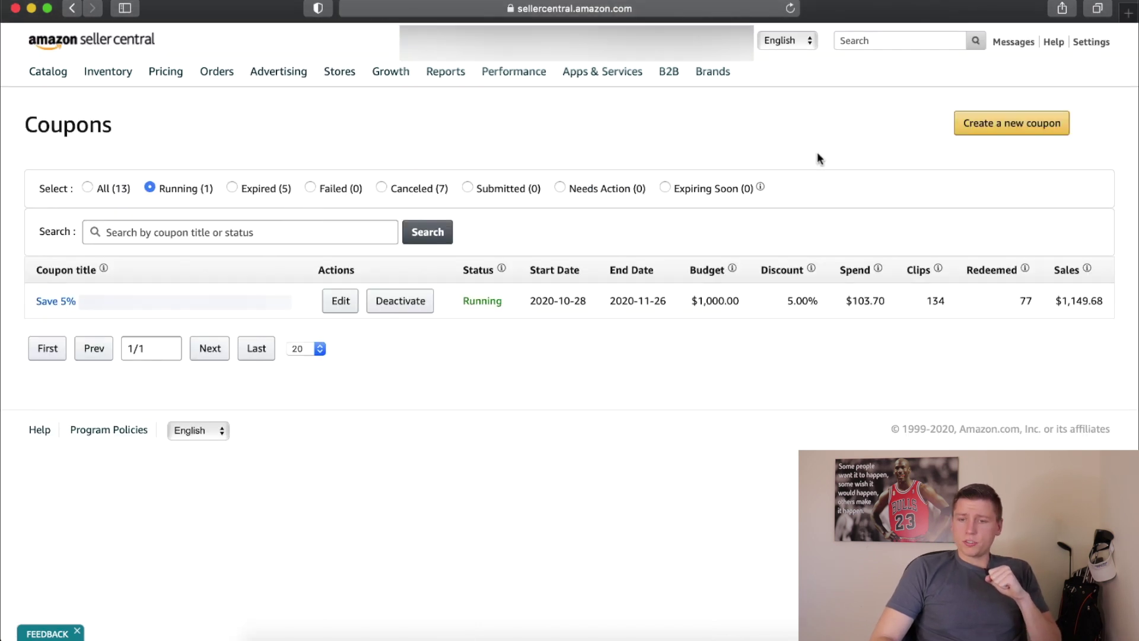
left_click(993, 134)
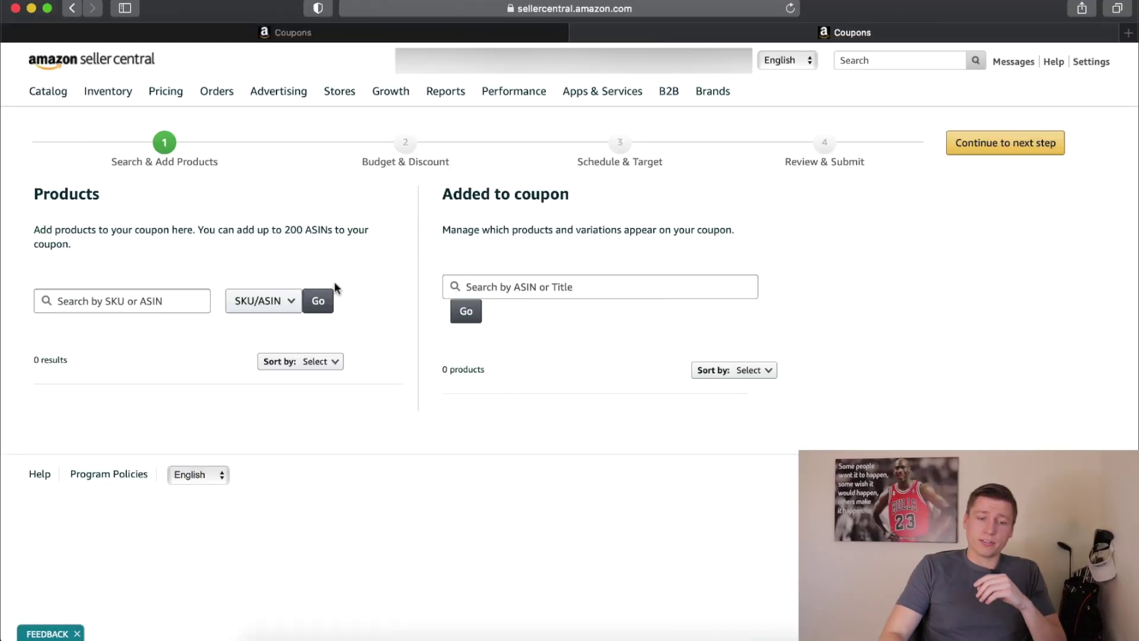
Step: Find the product by SKU or ASIN, add it to the coupon and continue to Budget & Discount
left_click(148, 302)
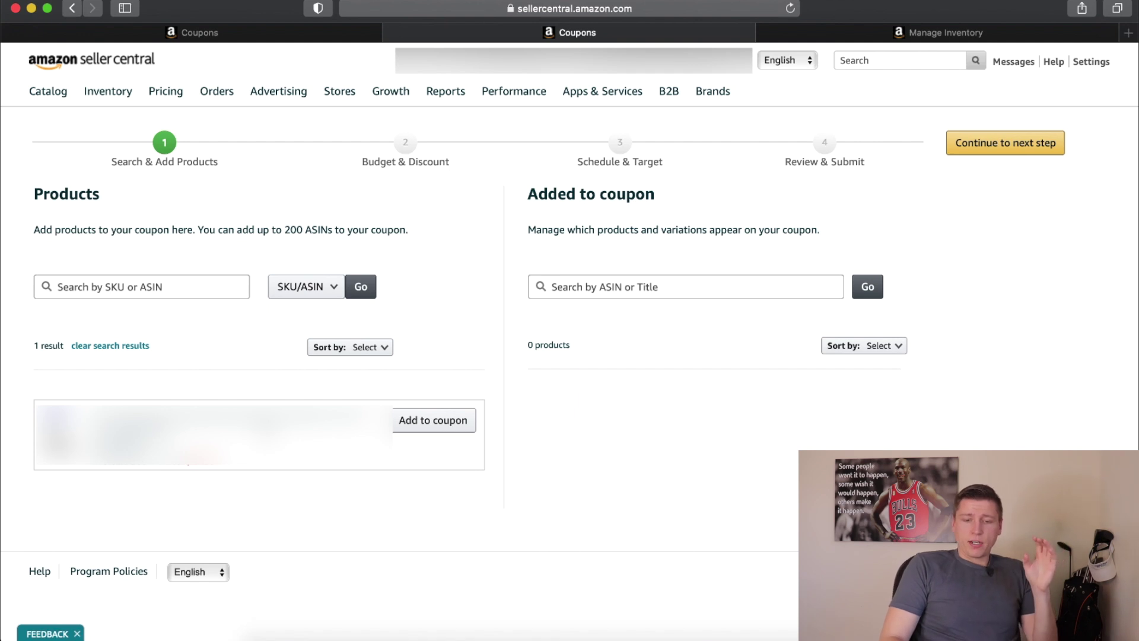
left_click(432, 432)
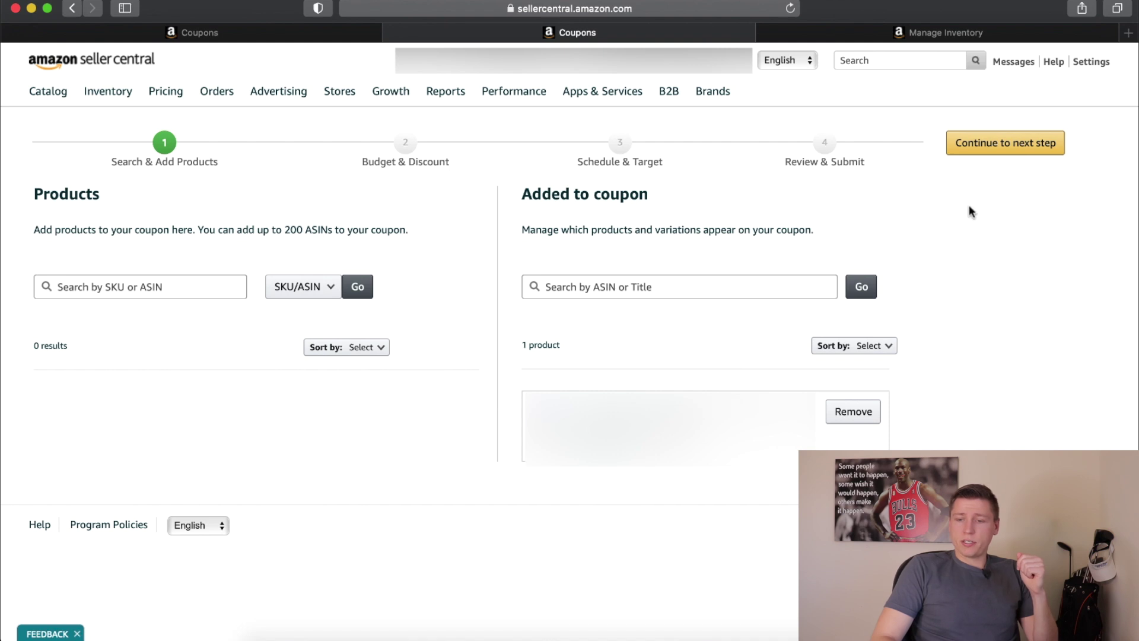
left_click(1003, 153)
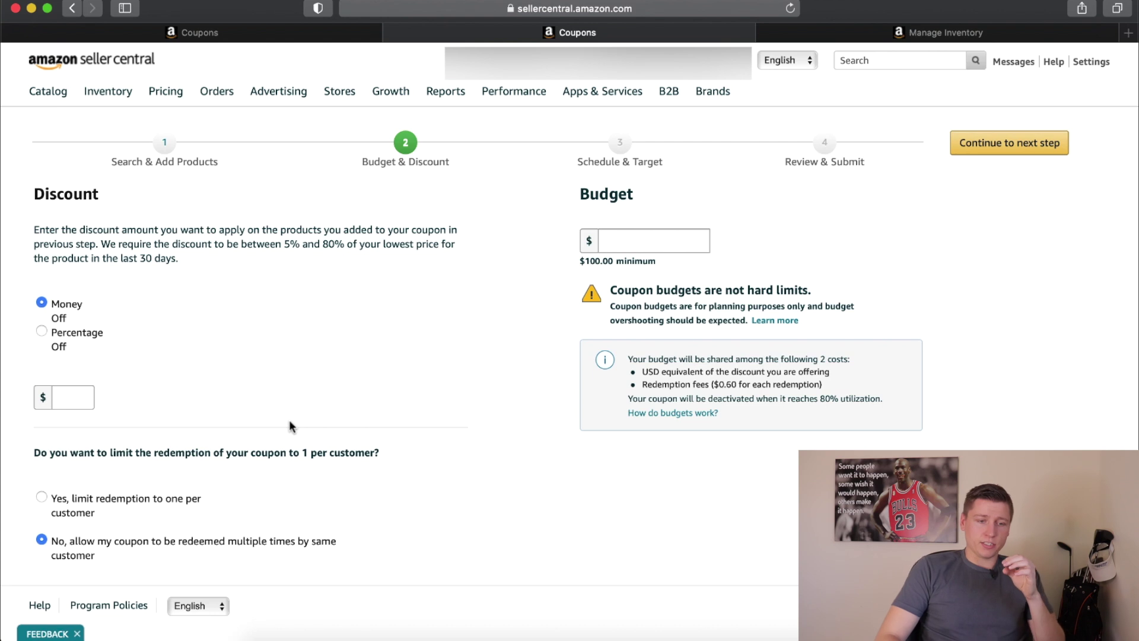
Step: Set the coupon's discount type to Percentage Off and activate the percentage field for entry
scroll(290, 419, "down", 1)
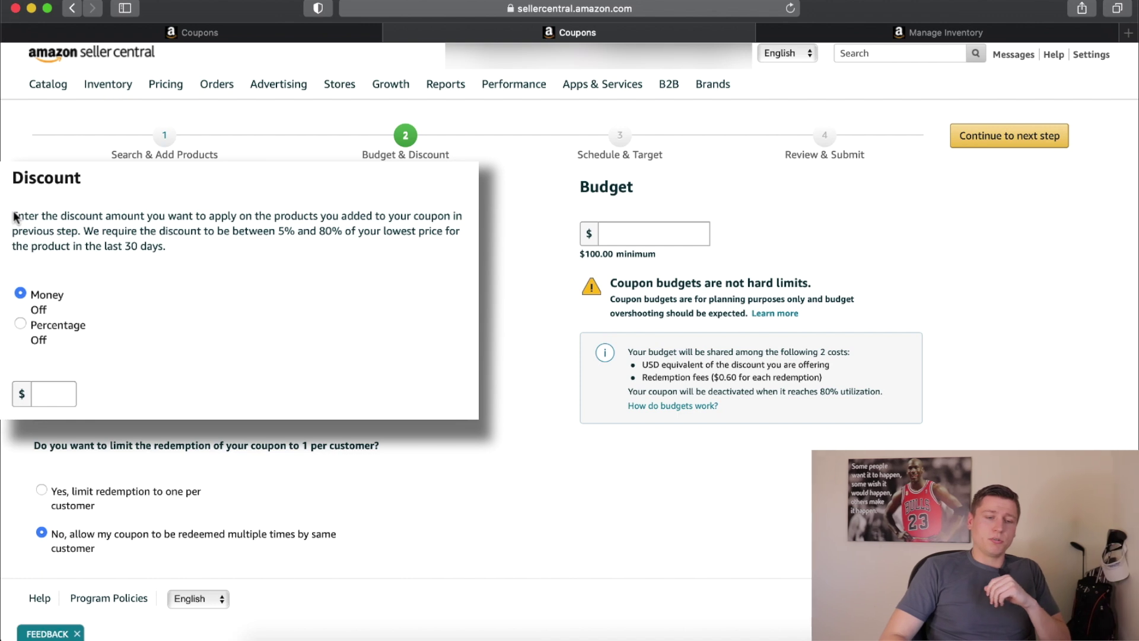
left_click(21, 324)
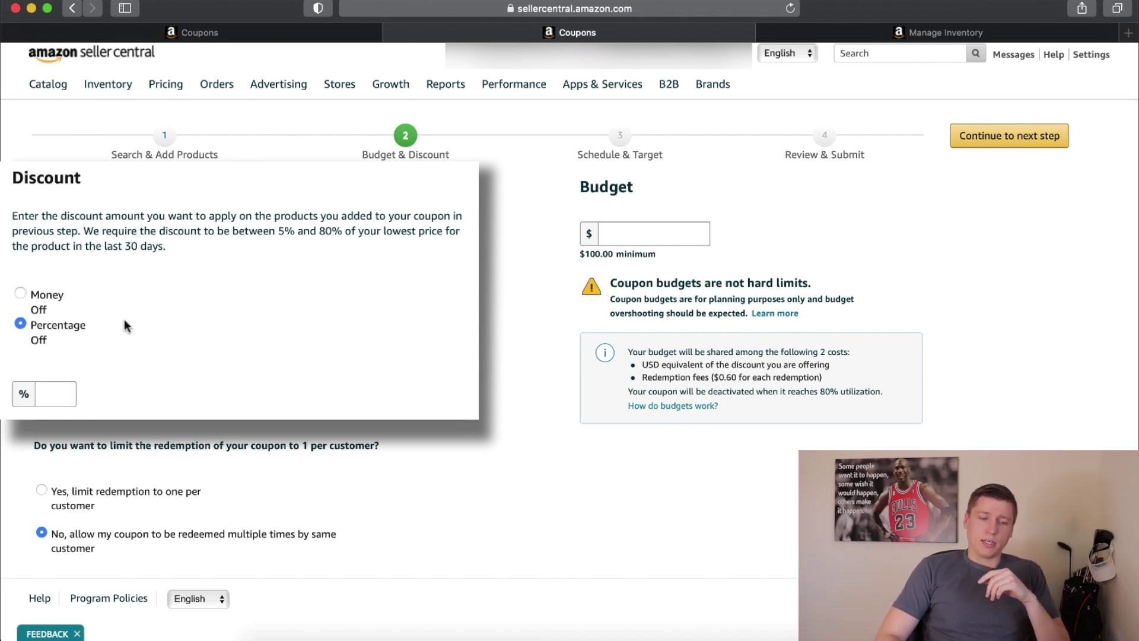
scroll(167, 336, "down", 1)
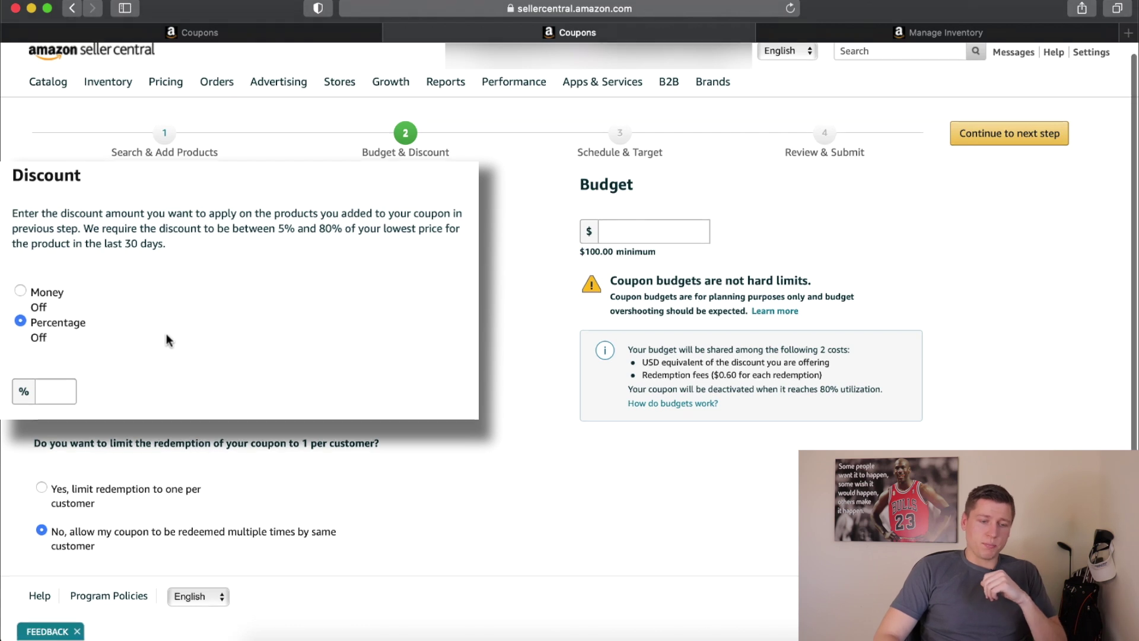
scroll(166, 335, "up", 1)
left_click(49, 400)
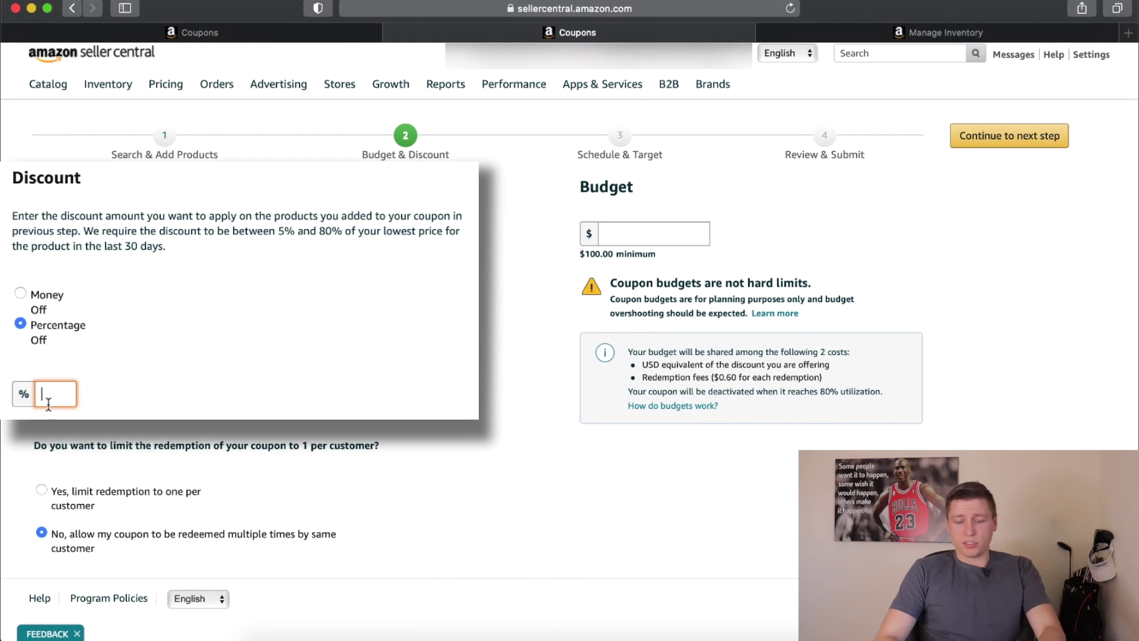